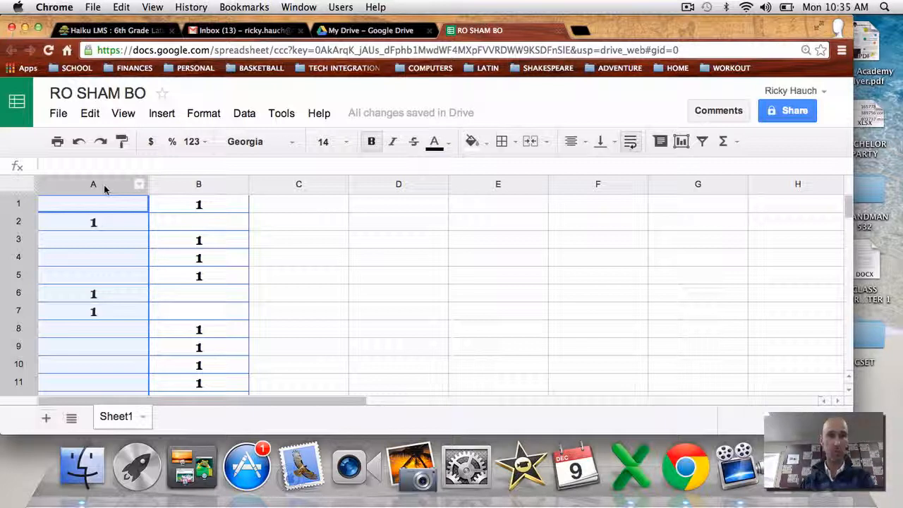
Insert a new empty column A and enter 1 and 2 in A1 and A2
right_click(105, 189)
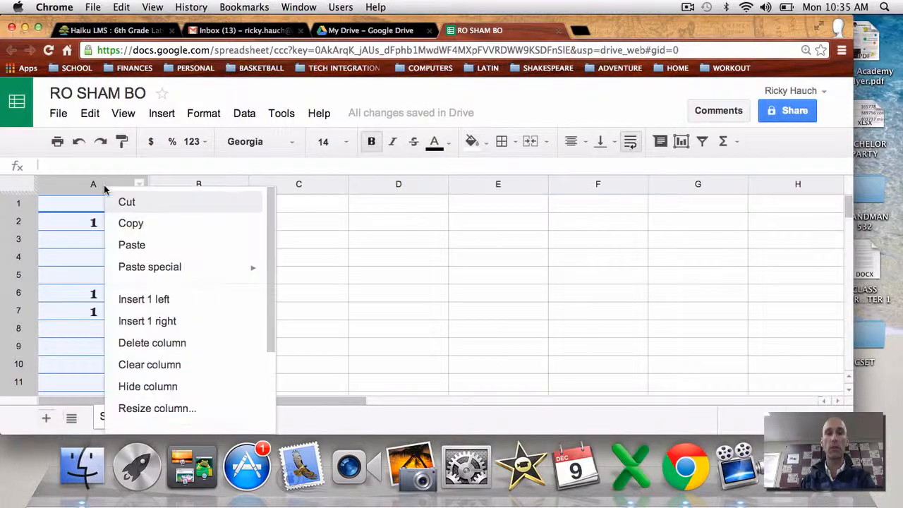
click(137, 300)
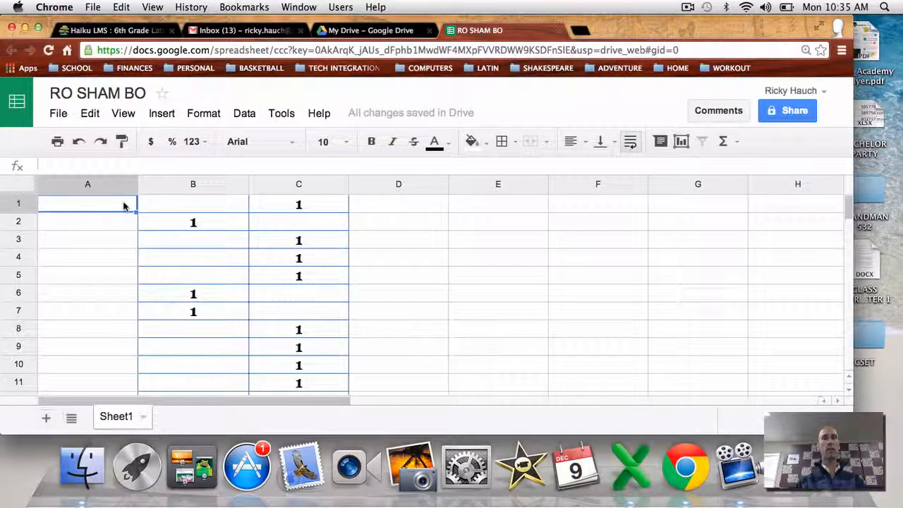
text(1)
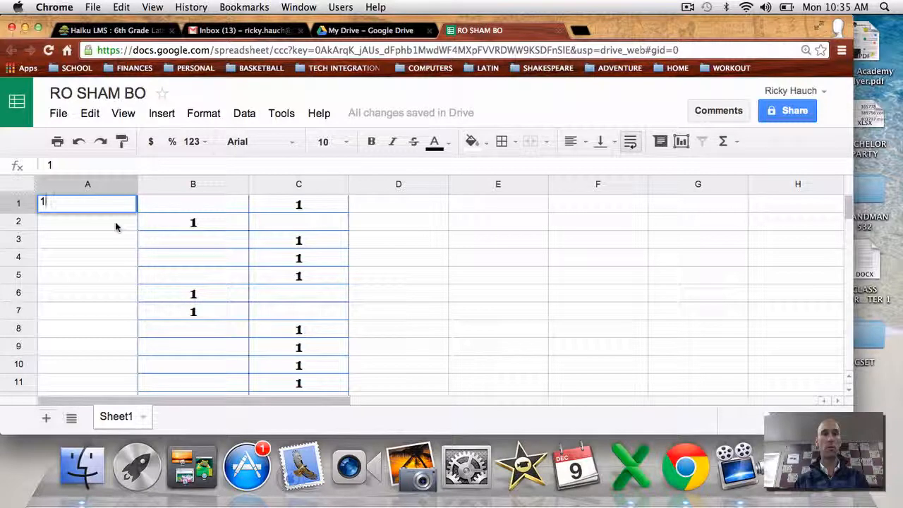
key(Return)
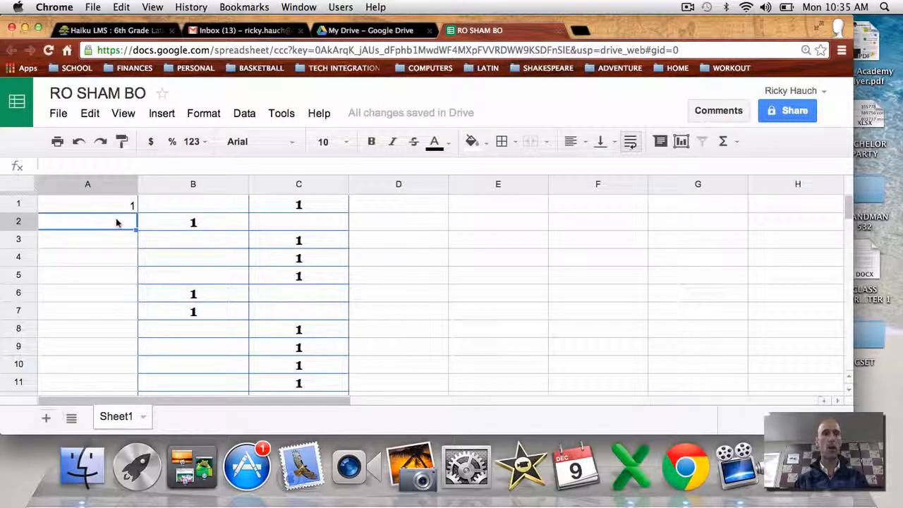
text(2)
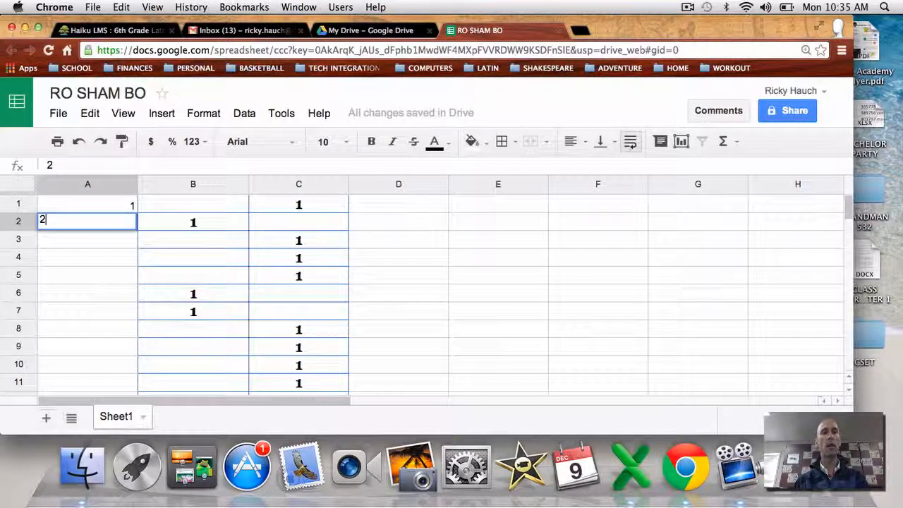
click(126, 242)
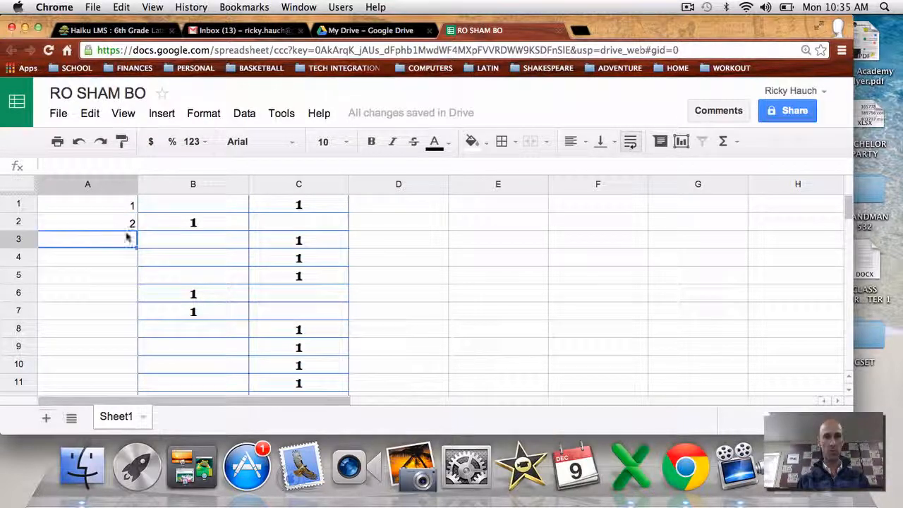
Fill the round numbers down column A from 1 through 21
drag(132, 205, 133, 223)
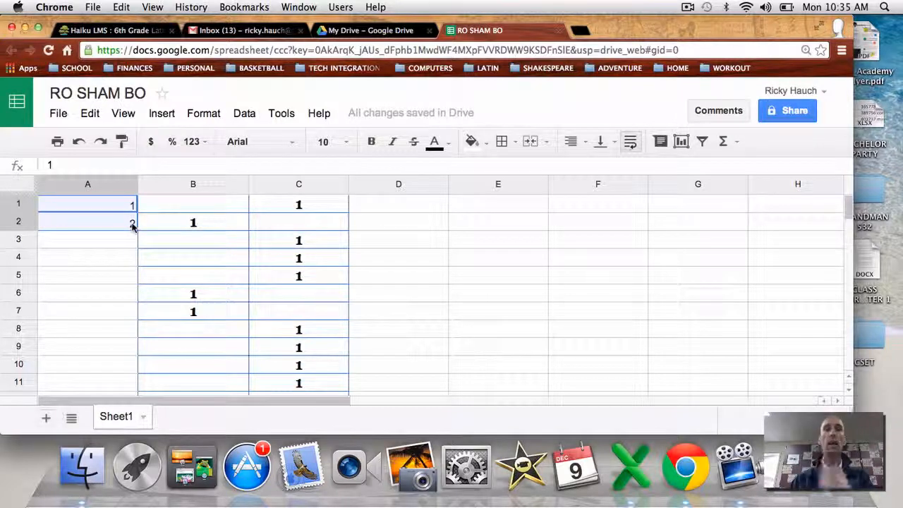
click(132, 242)
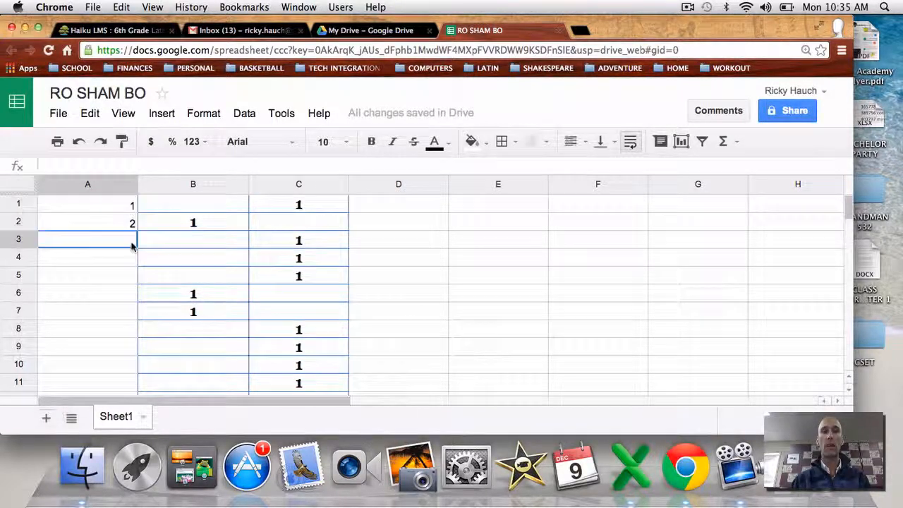
click(130, 204)
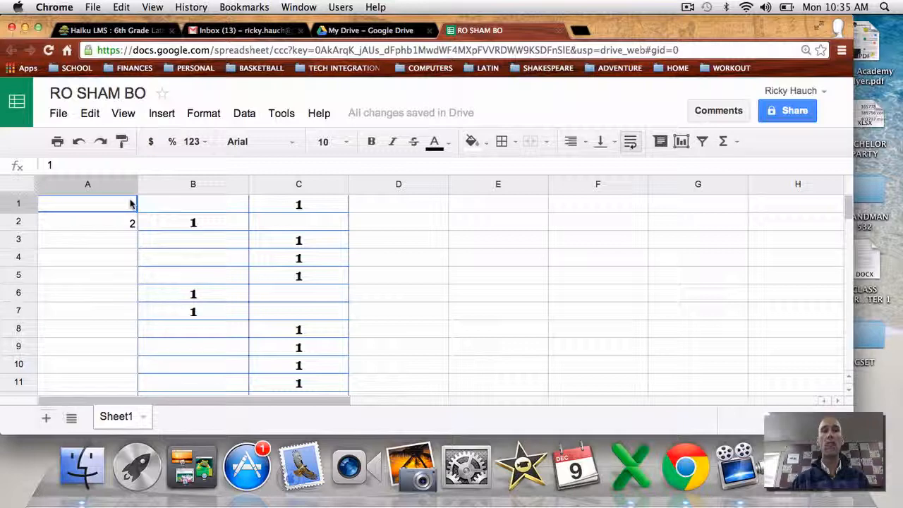
drag(130, 204, 131, 223)
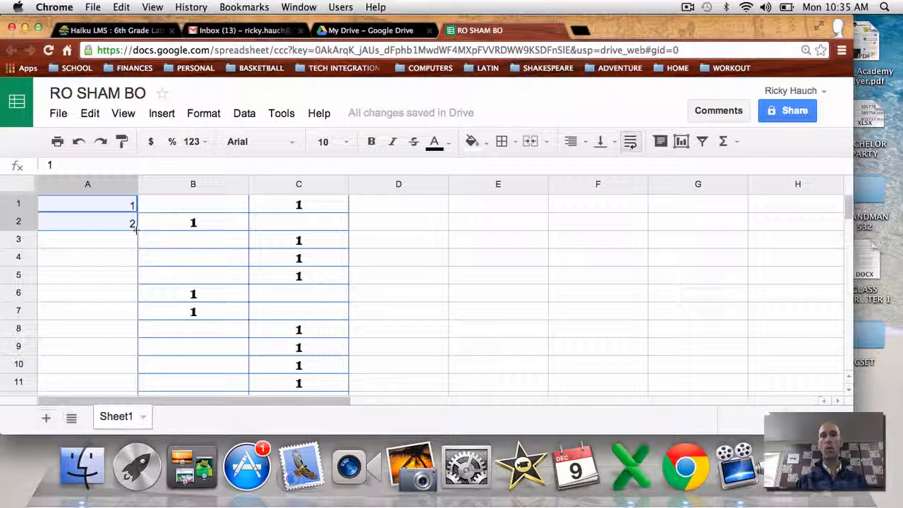
mouse_move(136, 233)
mouse_down()
mouse_move(129, 392)
mouse_move(134, 360)
mouse_move(115, 417)
mouse_move(141, 299)
mouse_move(138, 244)
mouse_up()
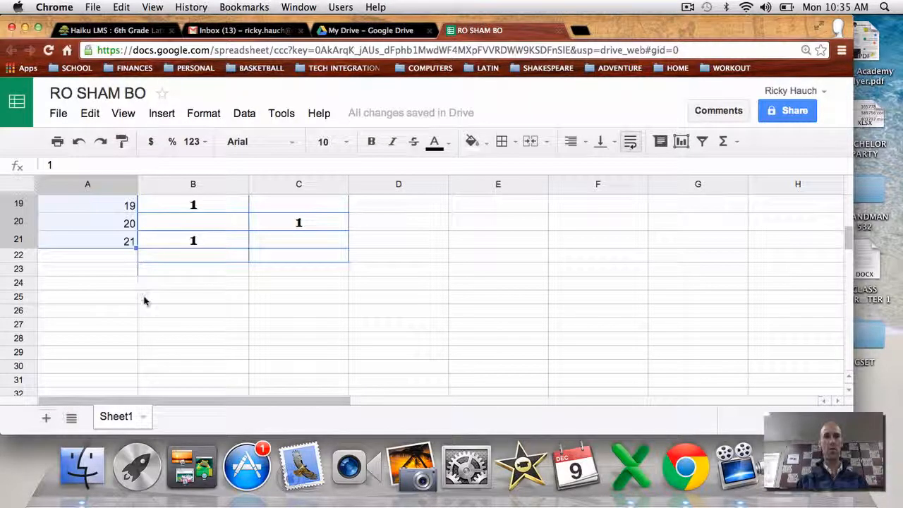
scroll(145, 313, up, 2)
scroll(145, 313, up, 5)
scroll(145, 313, right, 2)
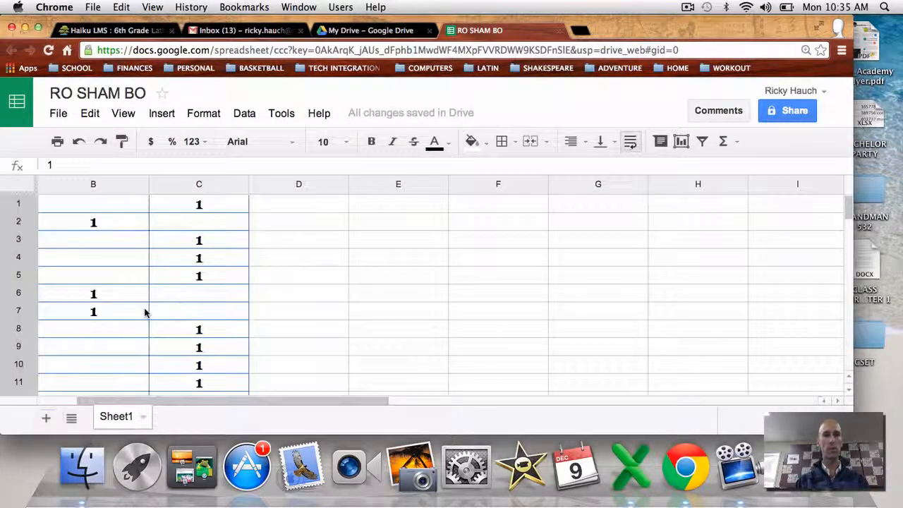
scroll(145, 313, left, 2)
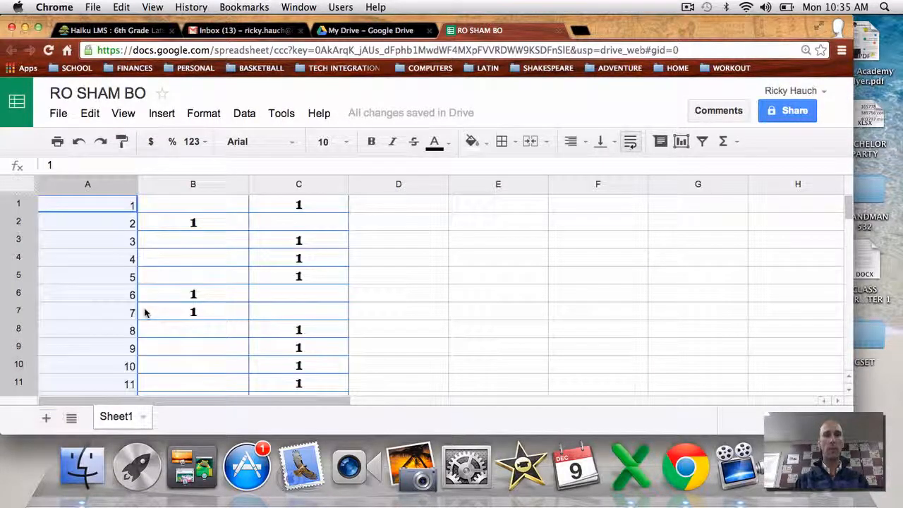
click(82, 228)
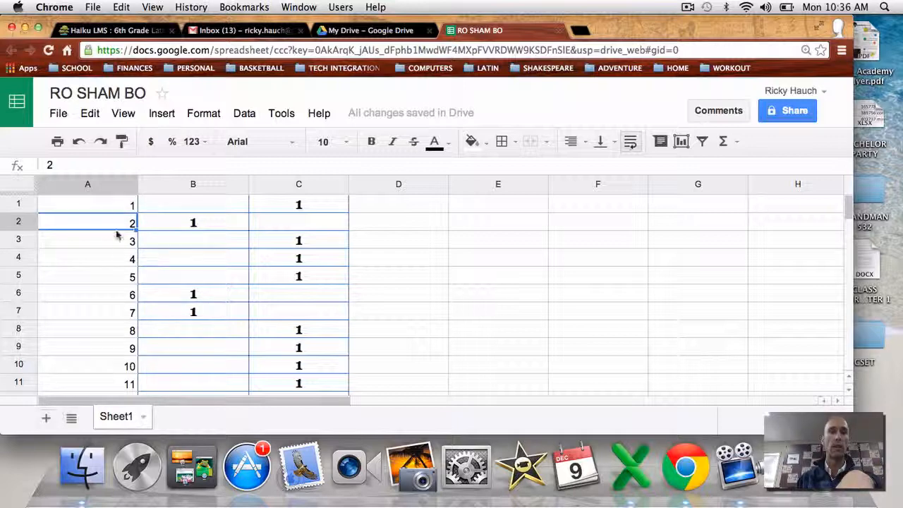
Insert a new row 1 and label A1 'Number of Rounds'
right_click(19, 206)
right_click(14, 210)
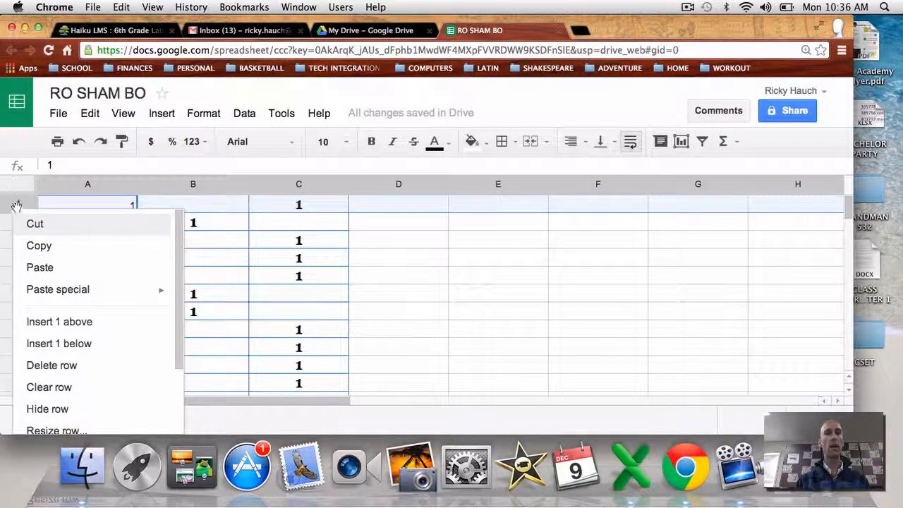
click(45, 321)
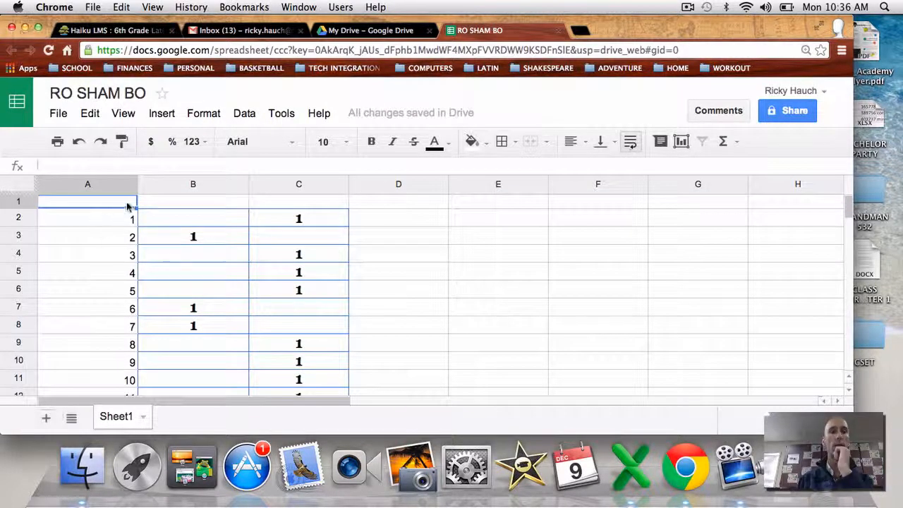
text(N)
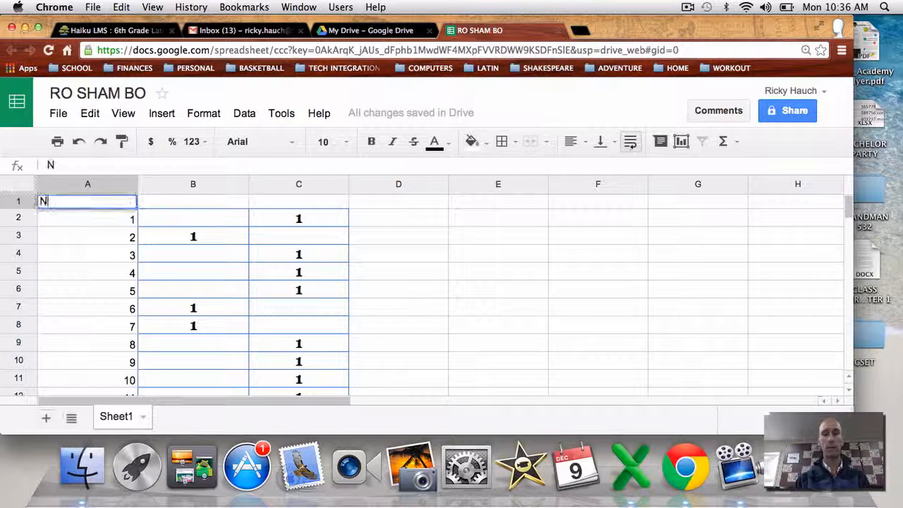
text(umber of )
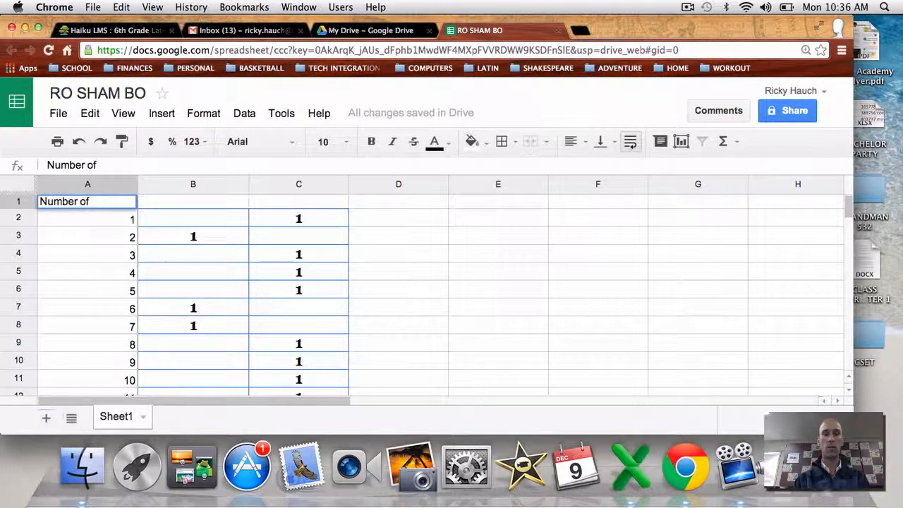
text(Rou)
key(BackSpace)
key(BackSpace)
key(BackSpace)
text(rou)
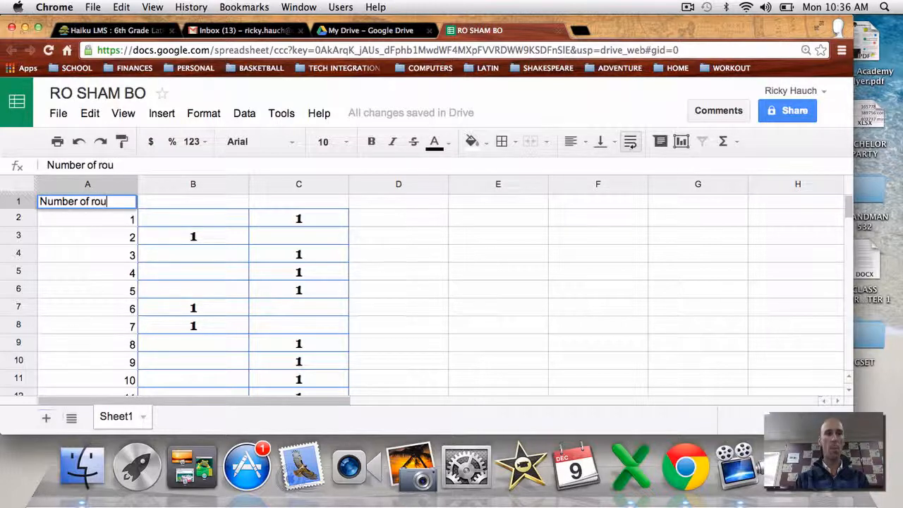
text(nds)
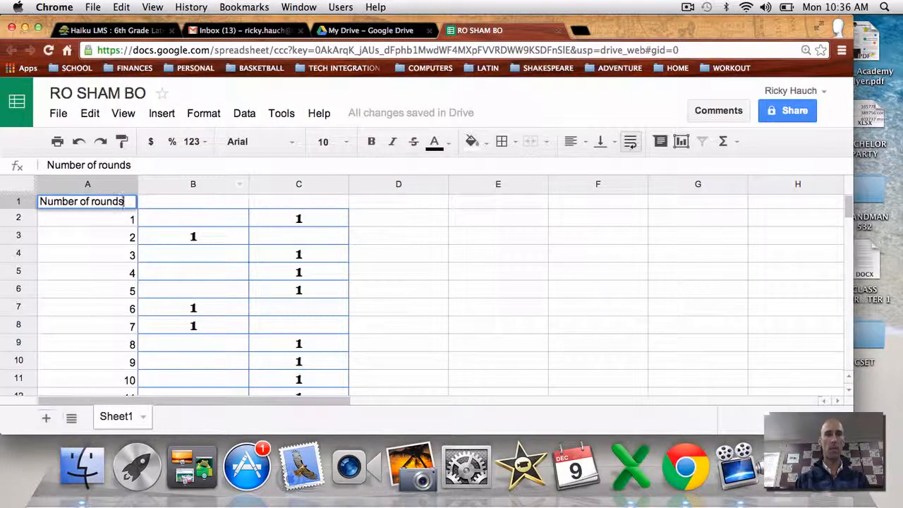
key(BackSpace)
key(BackSpace)
key(BackSpace)
key(BackSpace)
key(BackSpace)
text(Ro)
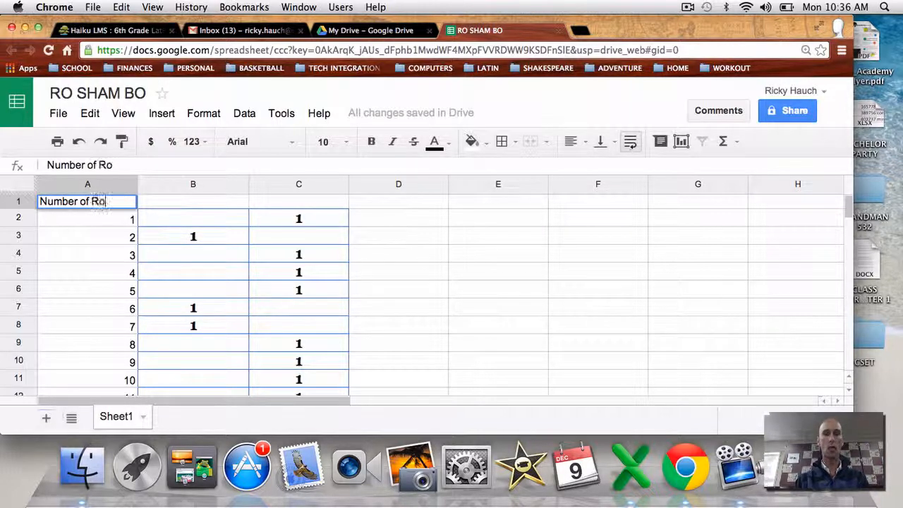
text(unds)
key(Tab)
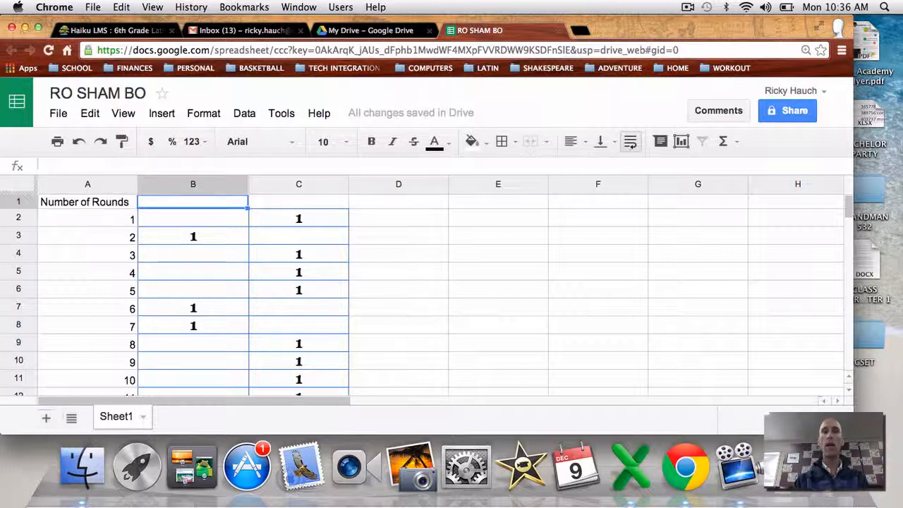
Enter the first player's name in B1 and the second player's name in C1
text(Mr. Hauch)
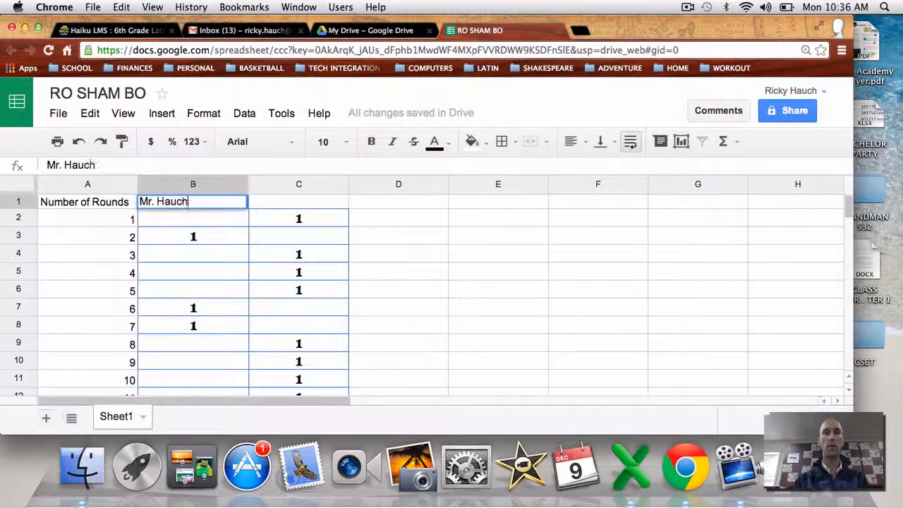
key(Tab)
text(Mr.)
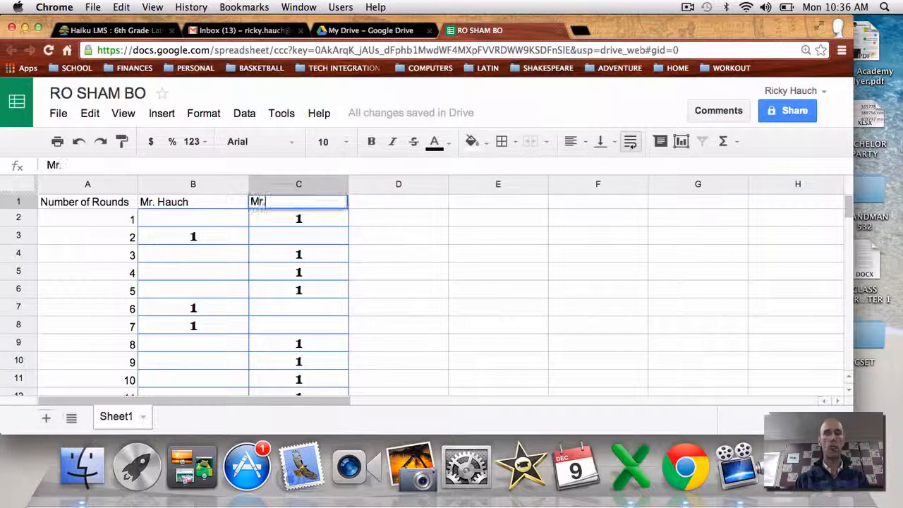
text( Monroe)
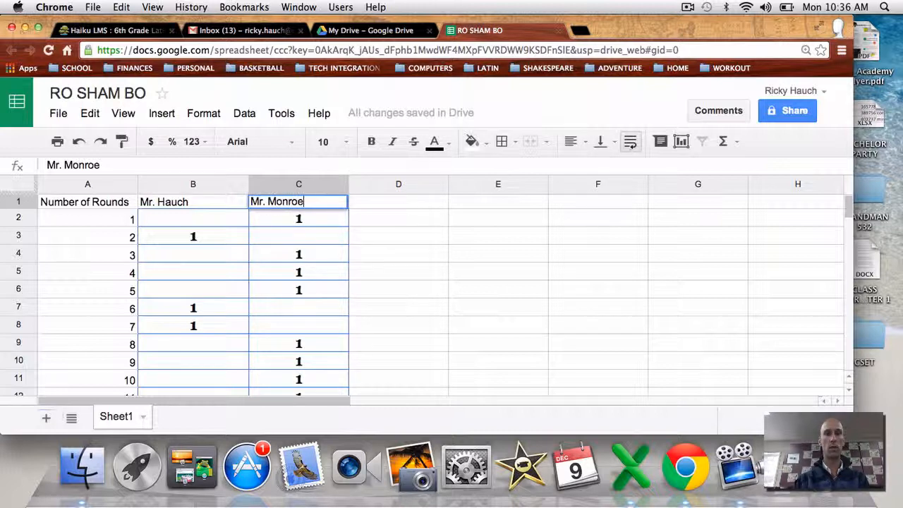
click(225, 236)
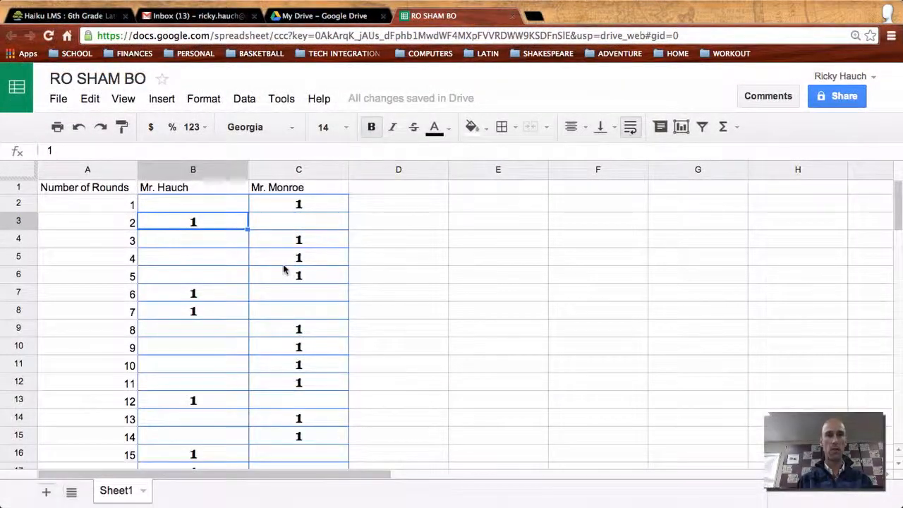
Scroll down the sheet until rows 12–23 are visible
scroll(284, 269, down, 3)
scroll(285, 267, down, 2)
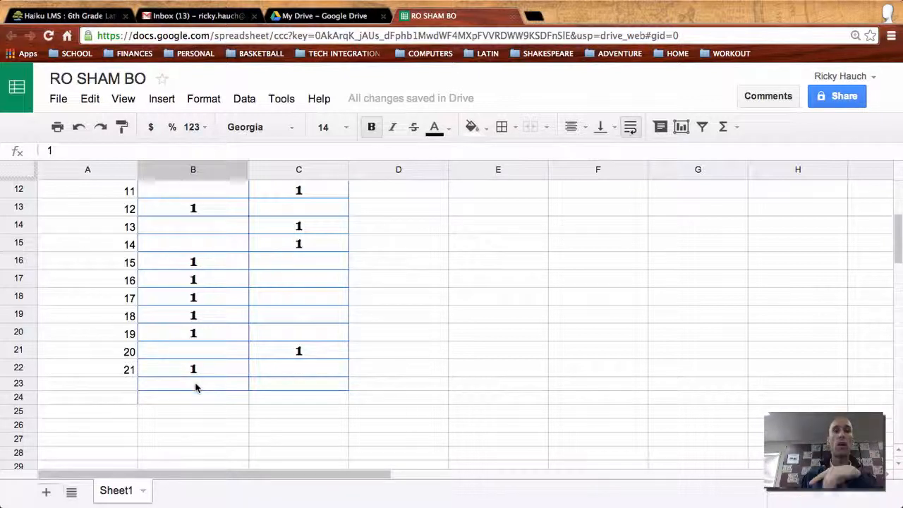
Enter the label 'Total from column' in cell A23
click(86, 388)
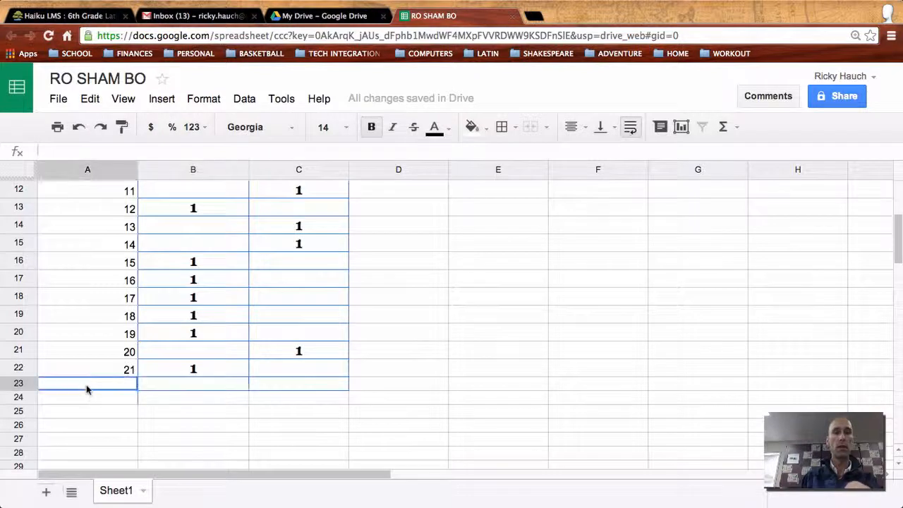
text(To)
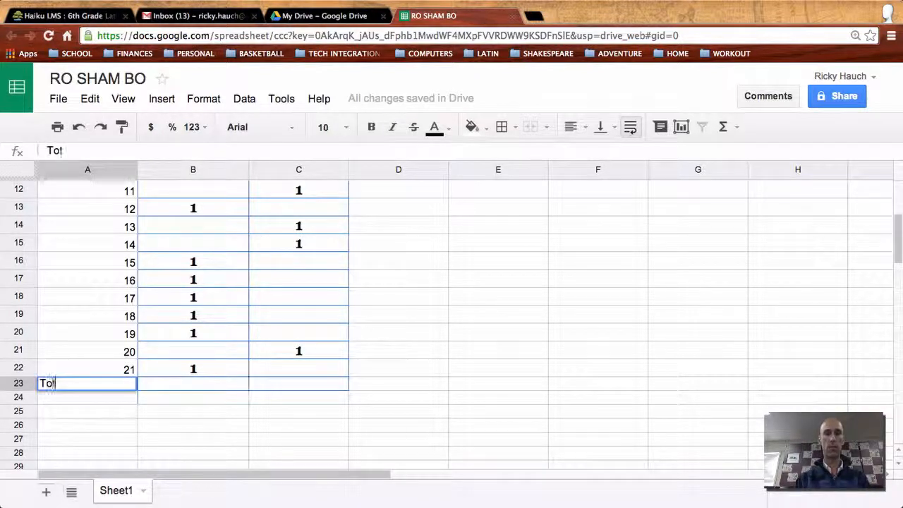
text(tal from co)
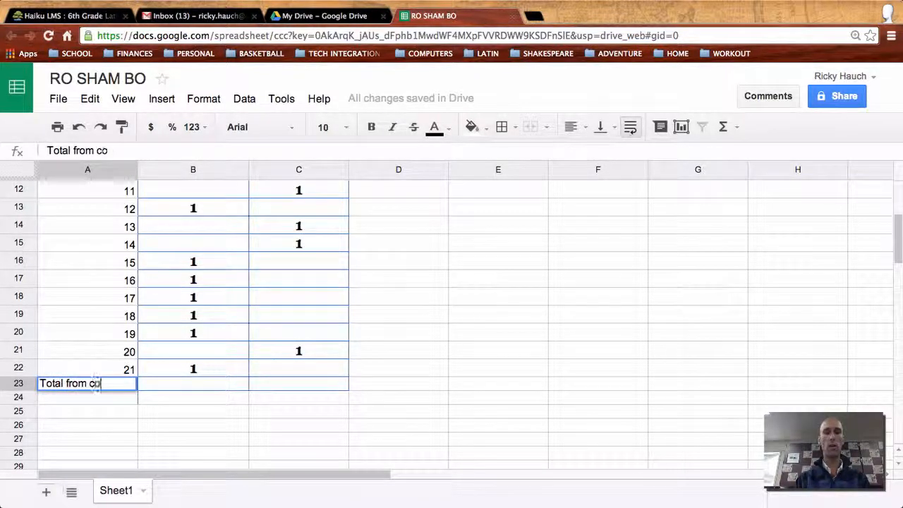
text(lumn)
click(222, 378)
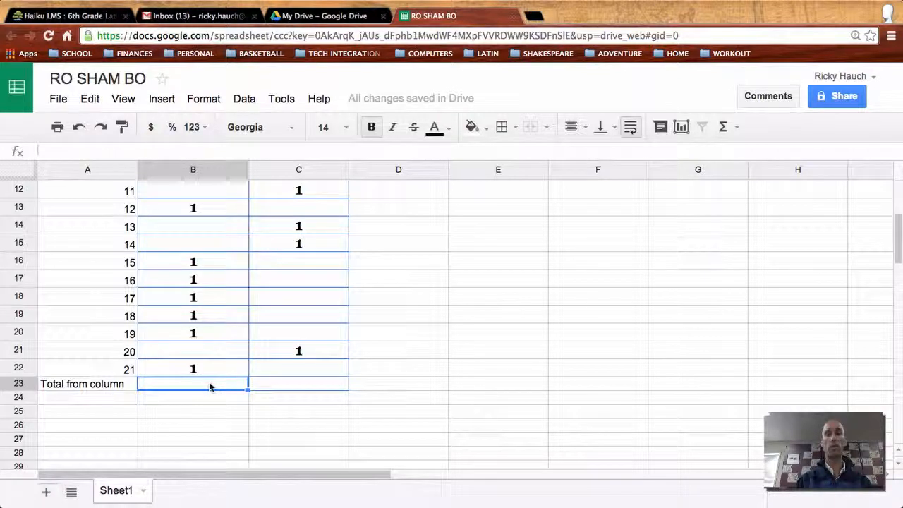
Enter =SUM(B2:B22) in B23, giving the first player's total of 10
click(725, 127)
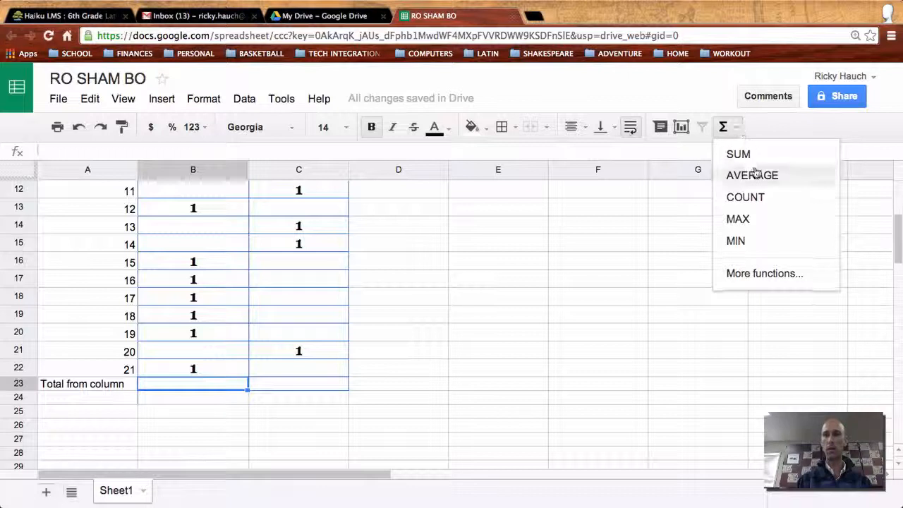
click(757, 155)
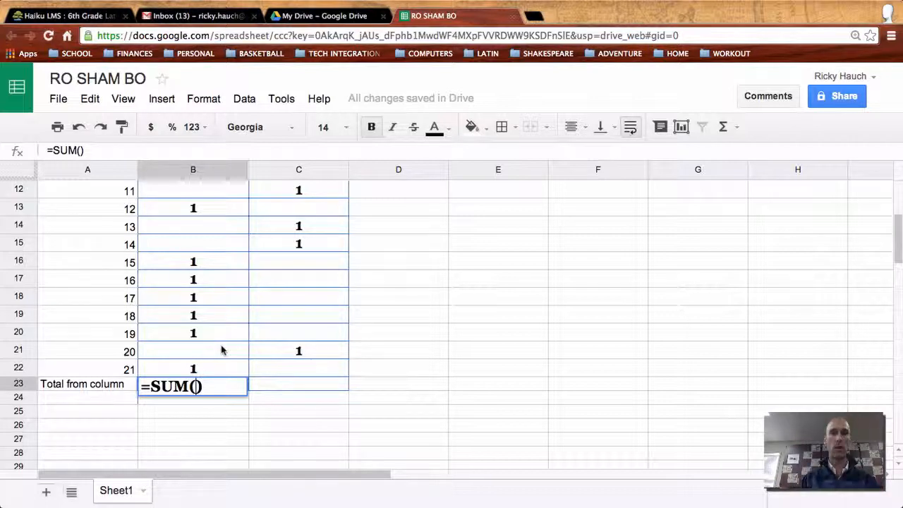
scroll(221, 351, up, 3)
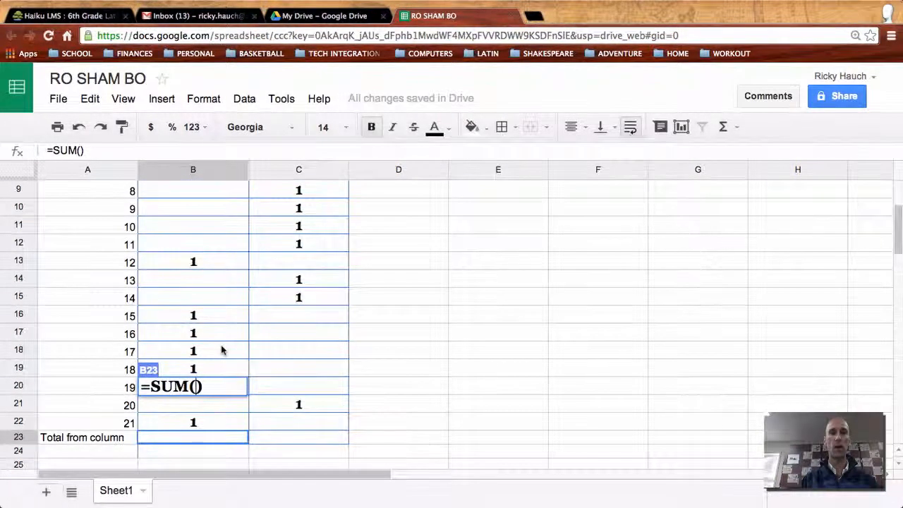
scroll(221, 351, up, 5)
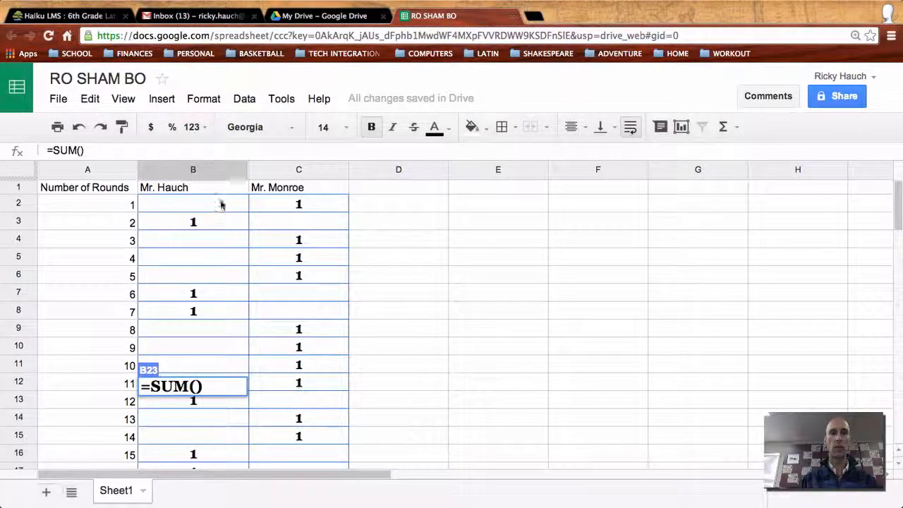
click(221, 205)
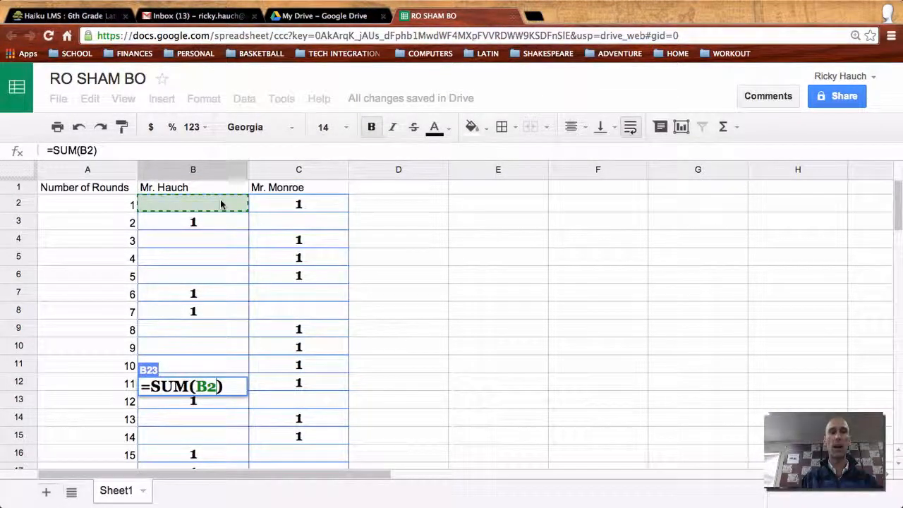
drag(218, 214, 231, 397)
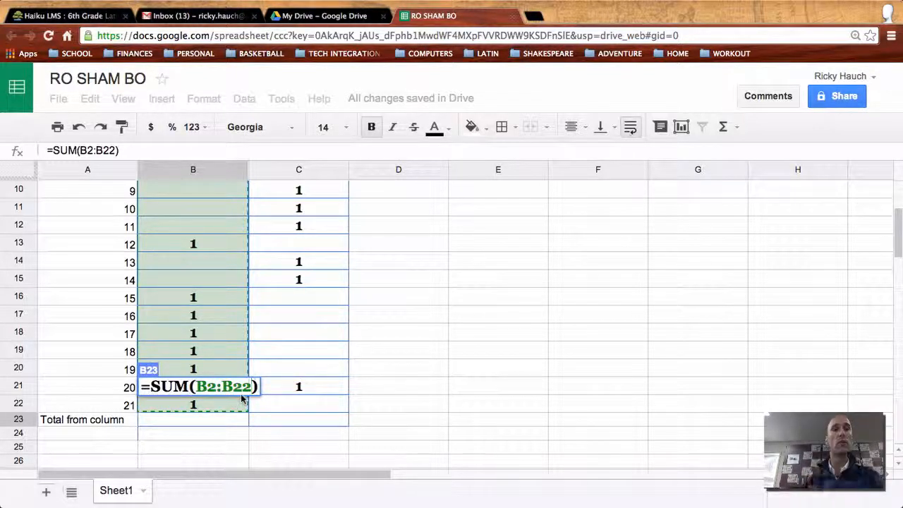
key(Return)
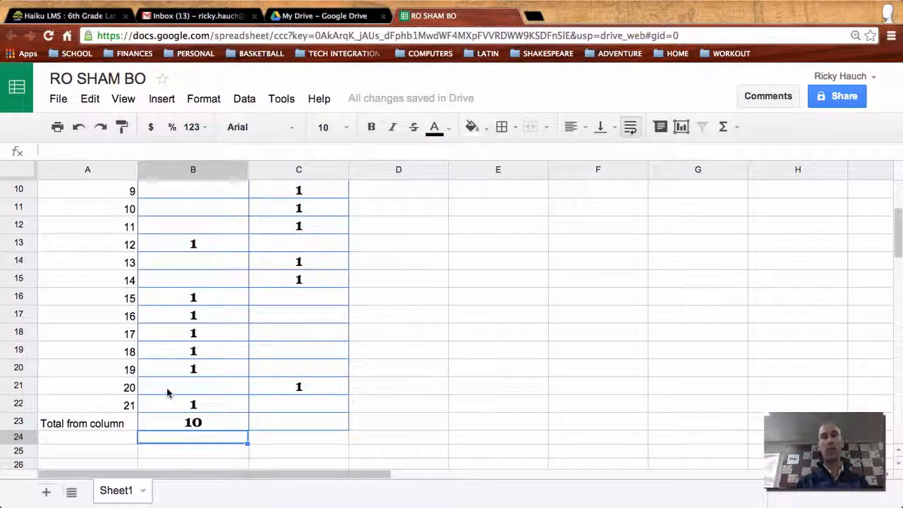
Enter =SUM(C2:C22) in C23, giving the second player's total of 11
click(298, 425)
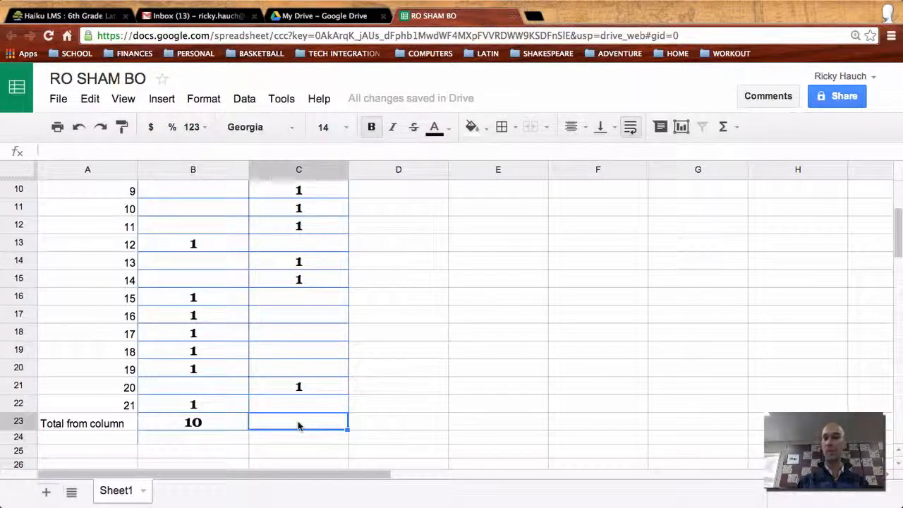
click(735, 134)
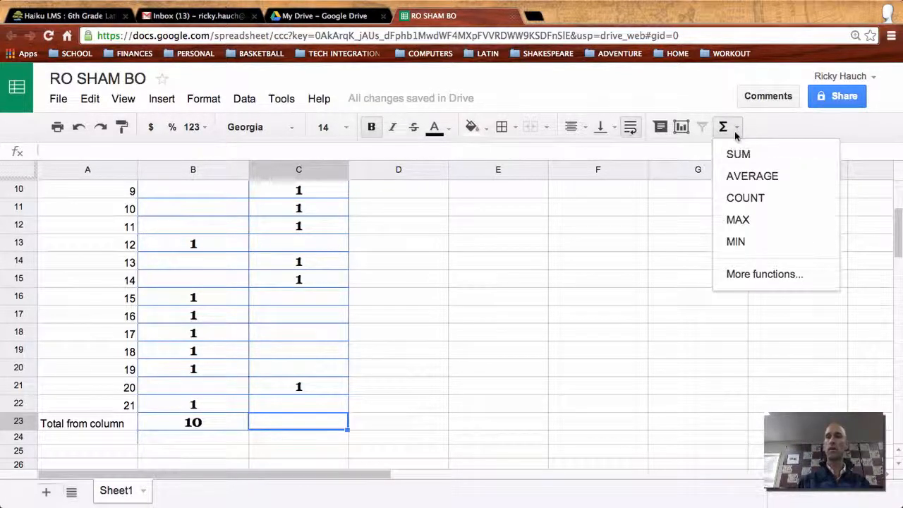
click(737, 157)
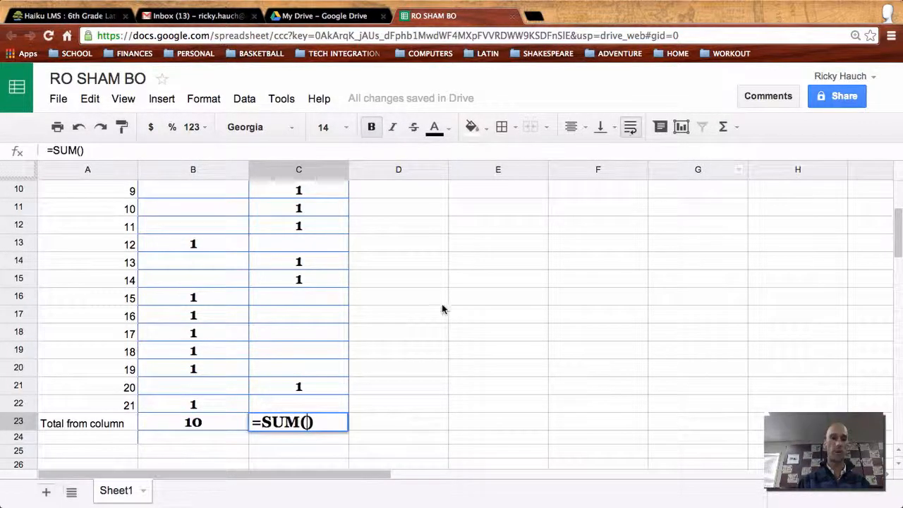
scroll(441, 309, up, 3)
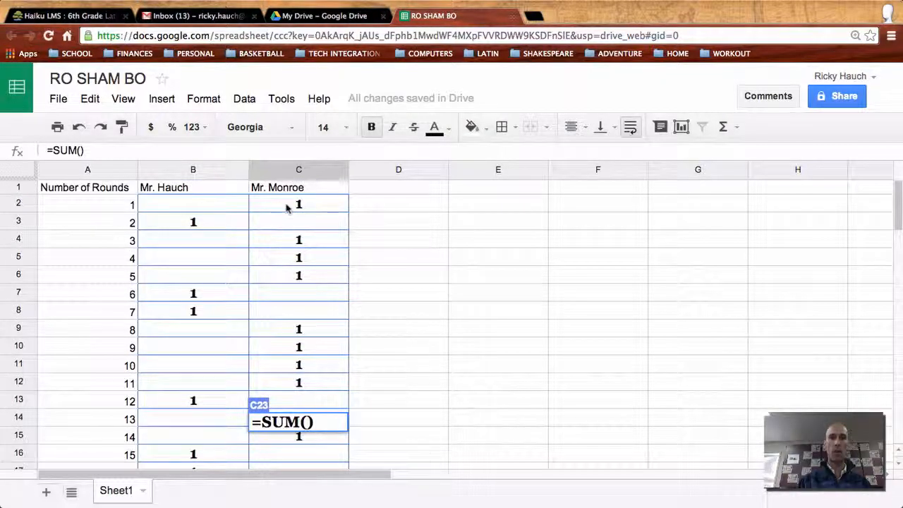
drag(286, 207, 295, 282)
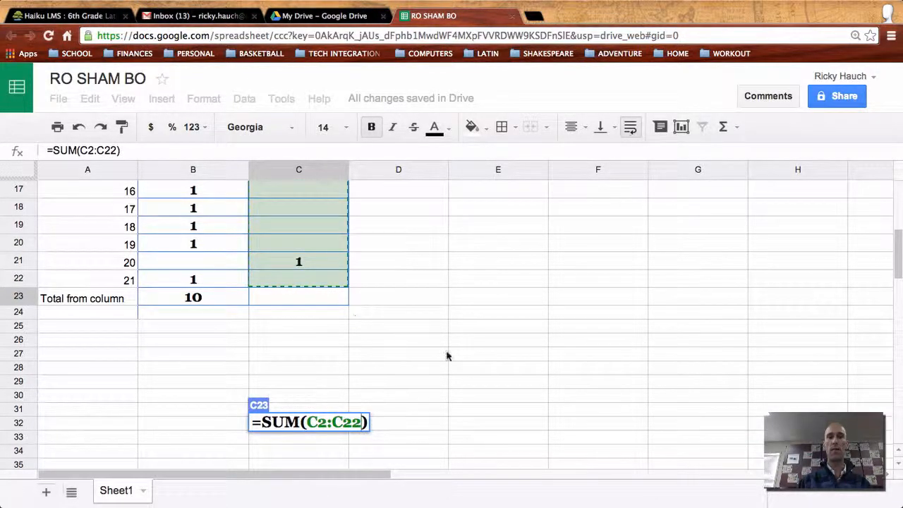
key(Return)
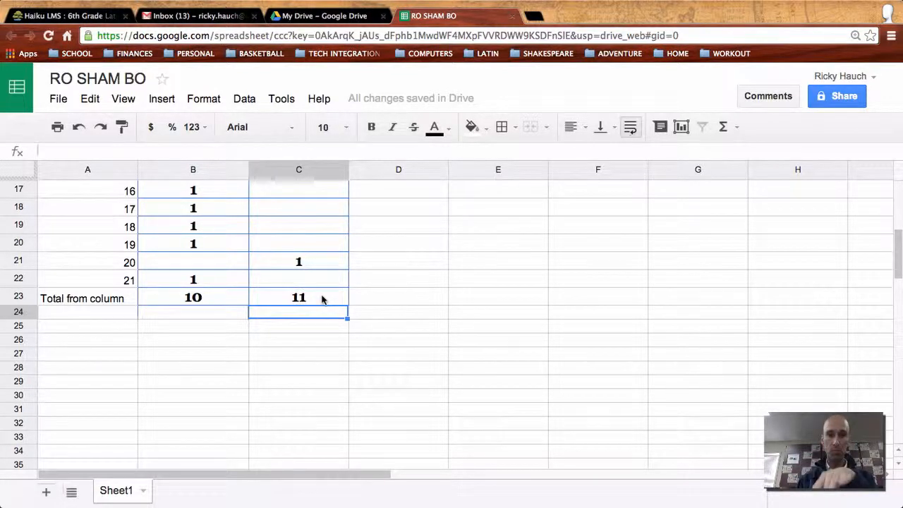
Delete C23, then fill B23's SUM formula right into C23 so it shows 11
click(322, 299)
key(Delete)
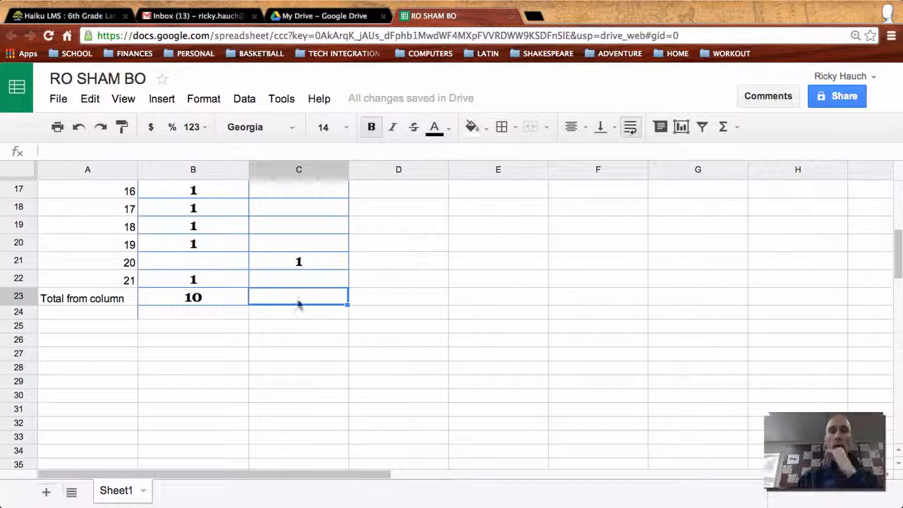
click(222, 301)
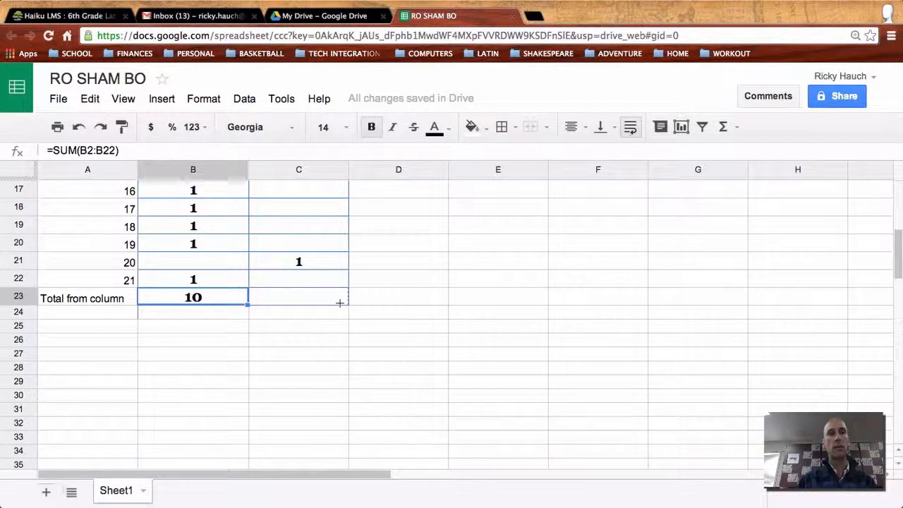
drag(340, 303, 339, 303)
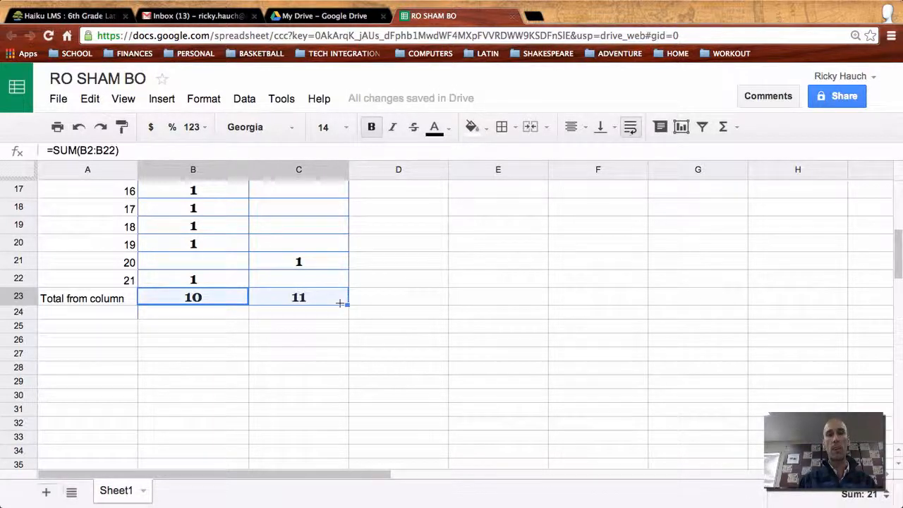
click(209, 299)
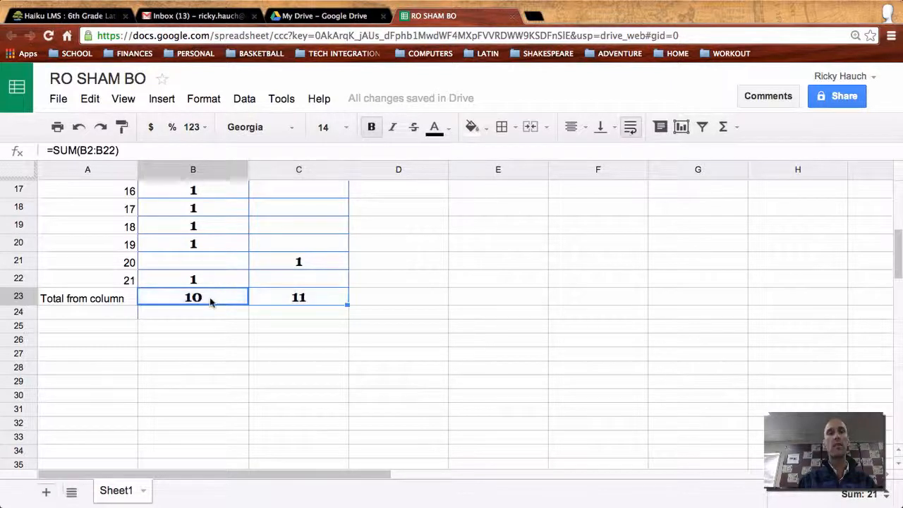
click(279, 300)
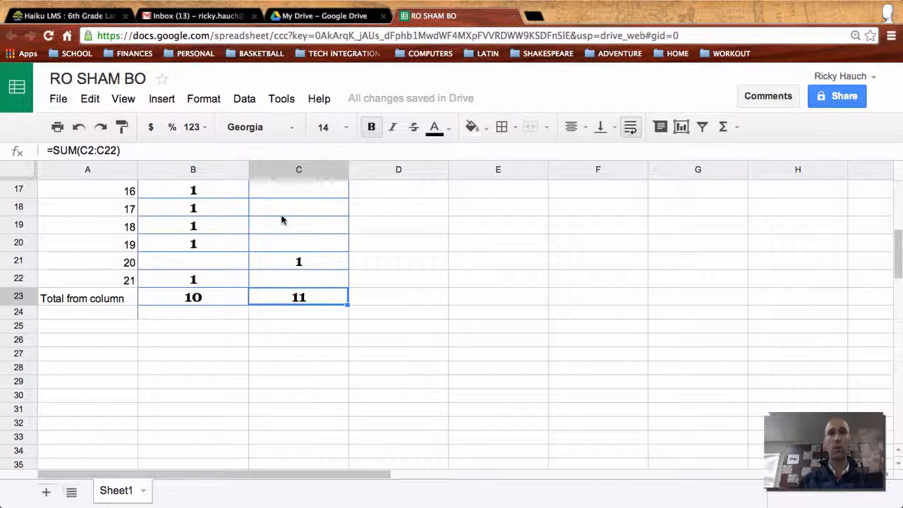
click(120, 302)
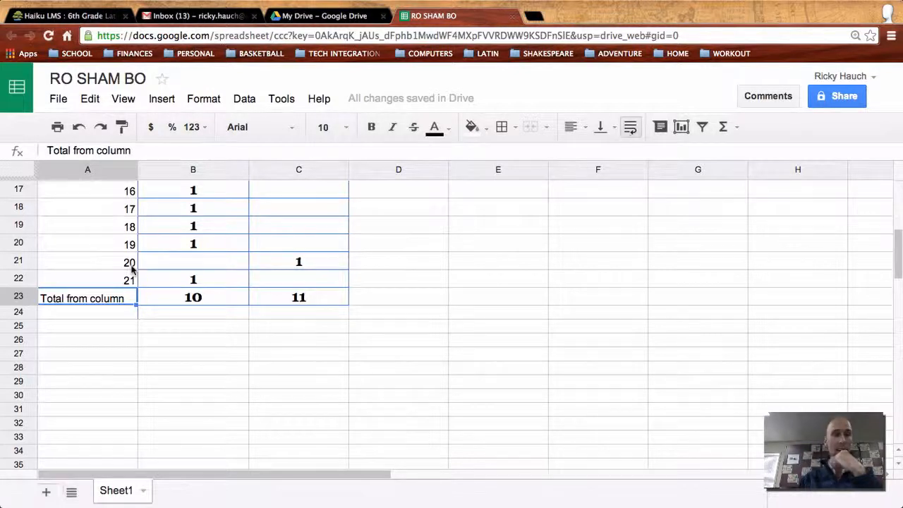
scroll(132, 267, up, 8)
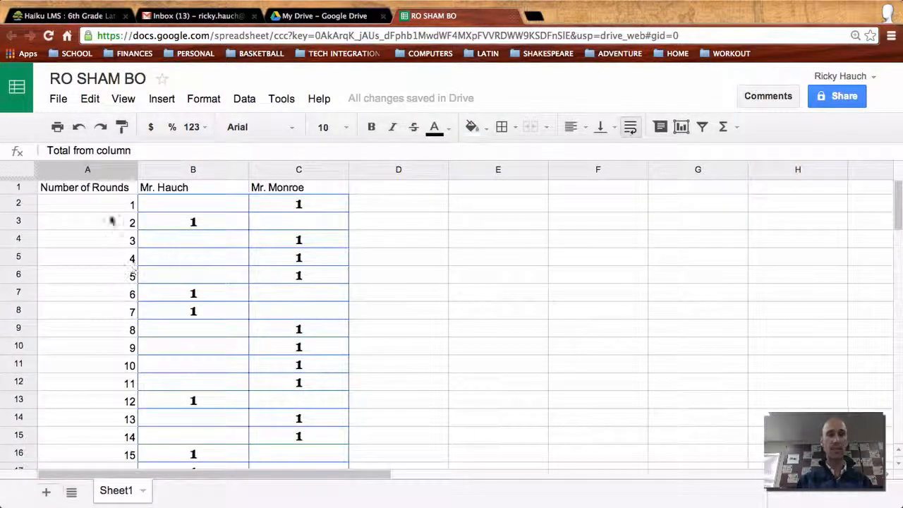
click(190, 220)
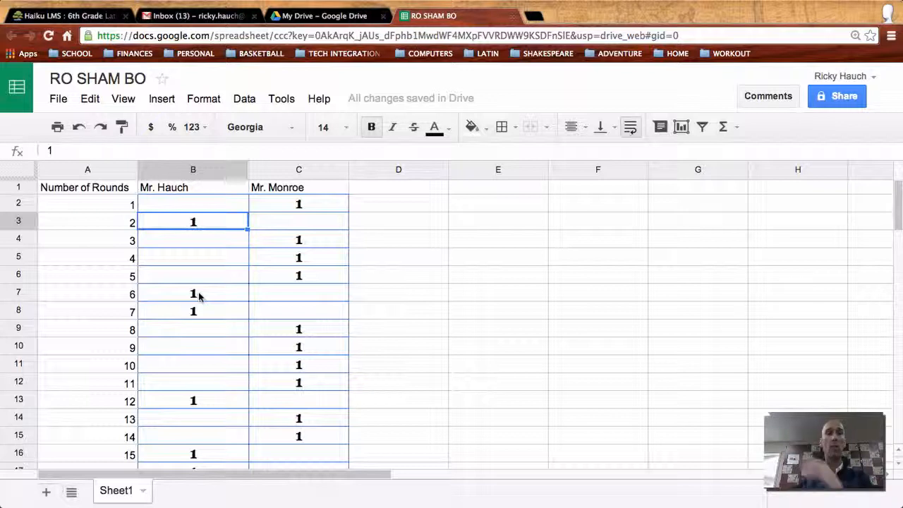
drag(127, 204, 117, 303)
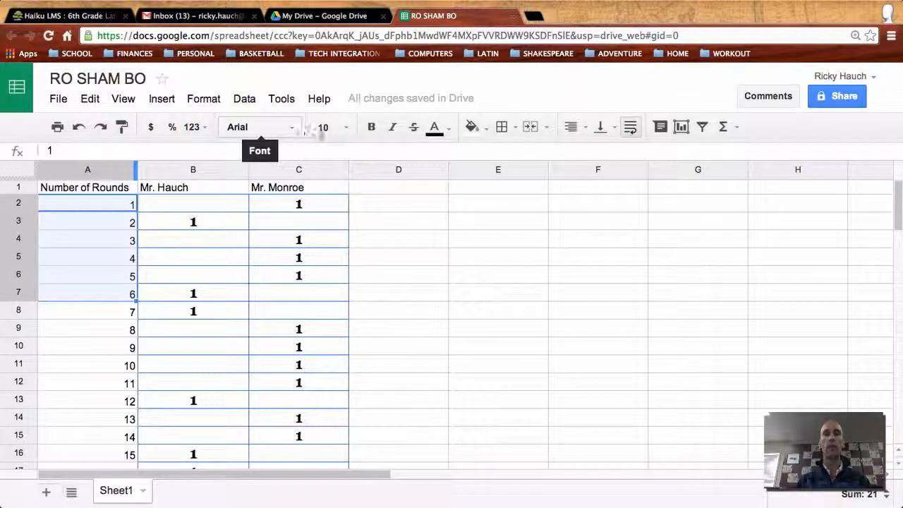
click(372, 131)
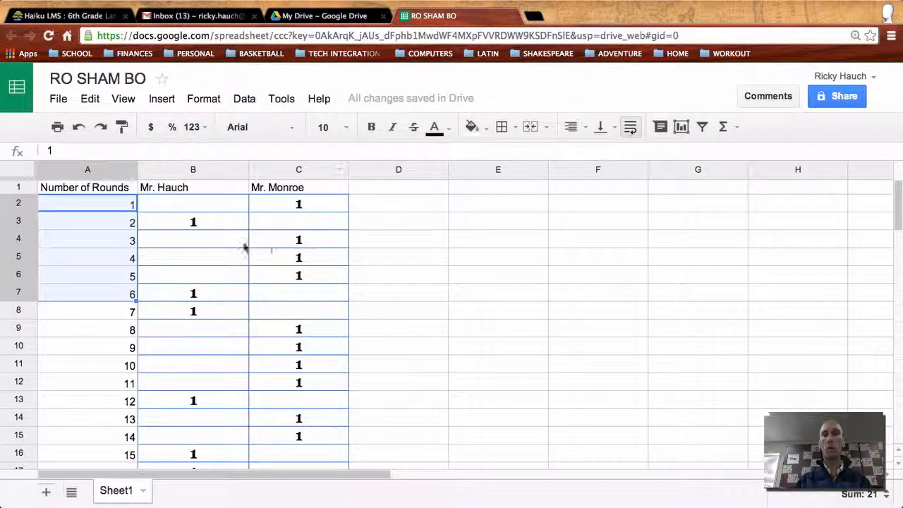
click(213, 239)
click(216, 223)
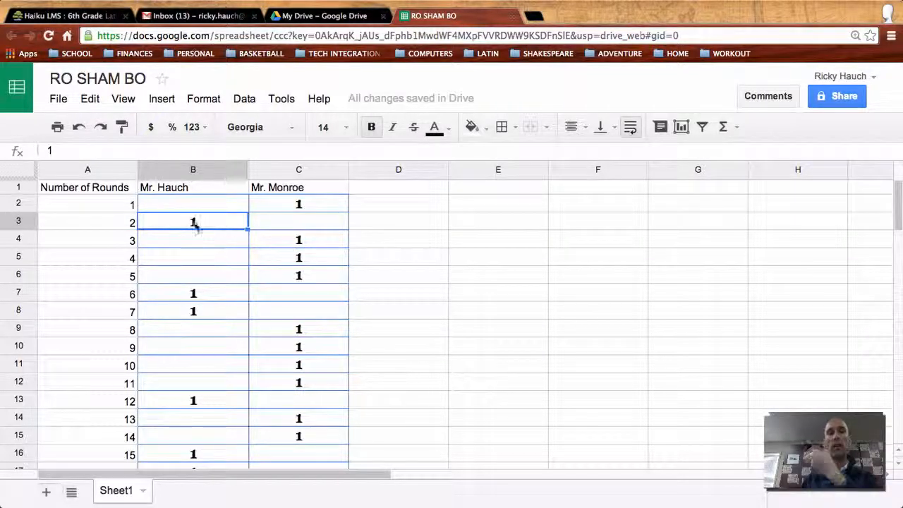
Paint B3's bold 14-point Georgia formatting onto header cells A1:C1
click(125, 128)
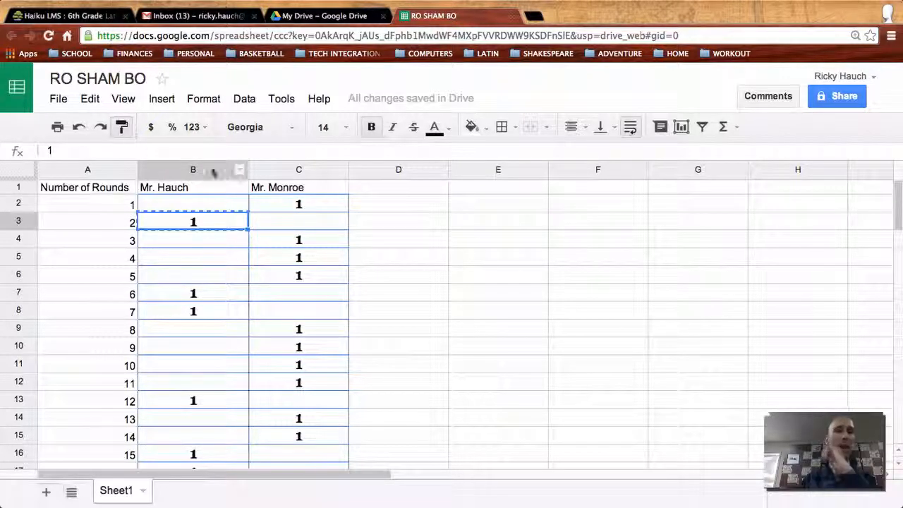
click(306, 189)
drag(305, 189, 89, 184)
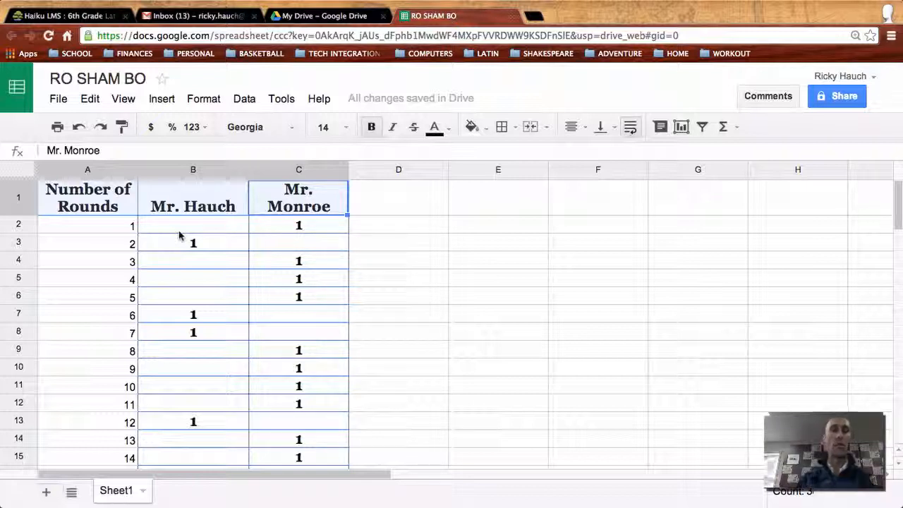
click(199, 247)
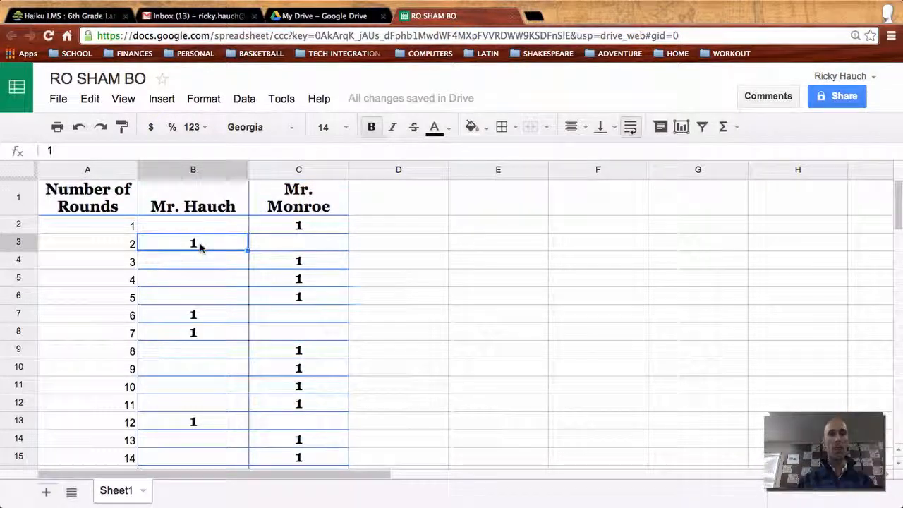
click(121, 126)
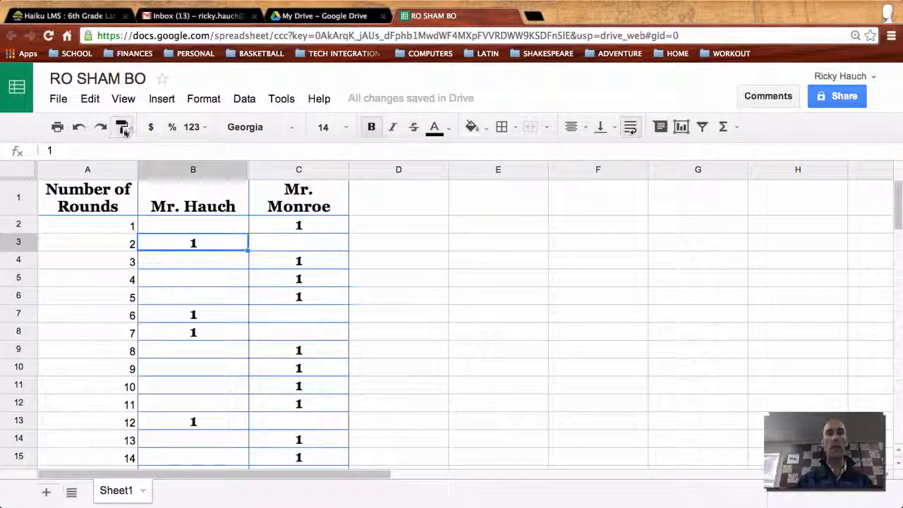